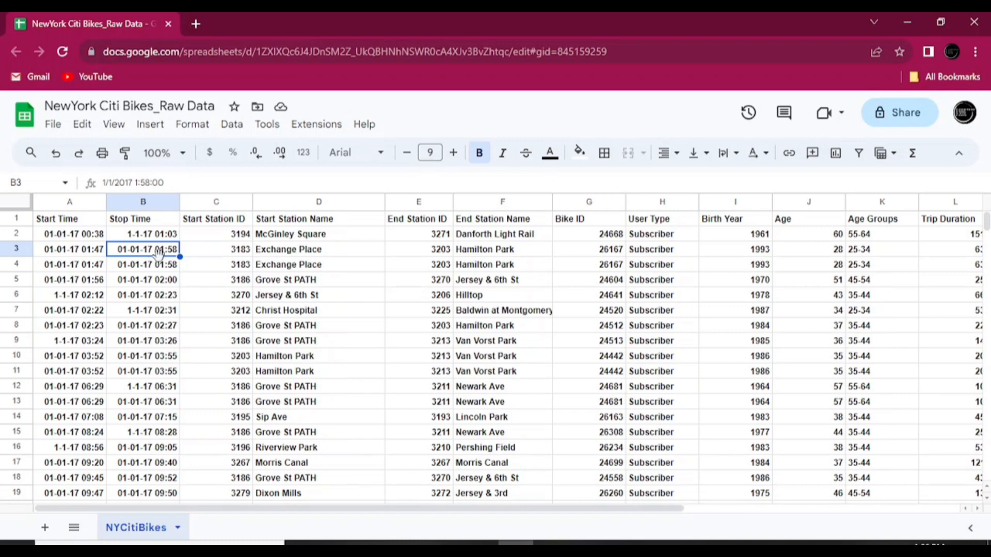
# Step: Examine the dataset's columns, including Start Time, Stop Time, Start Station Name, Birth Year, User Type, Age and Age Groups
pyautogui.click(83, 201)
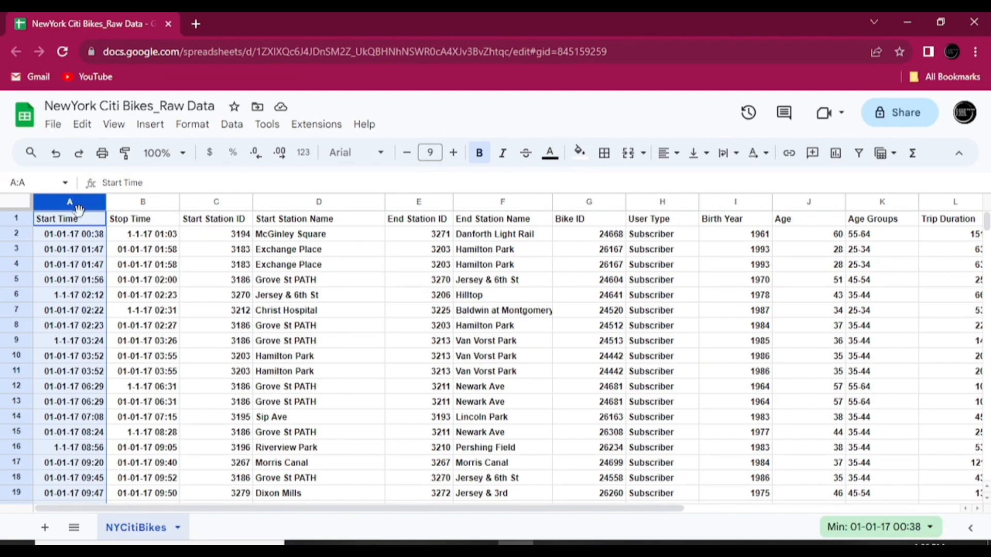
pyautogui.click(145, 202)
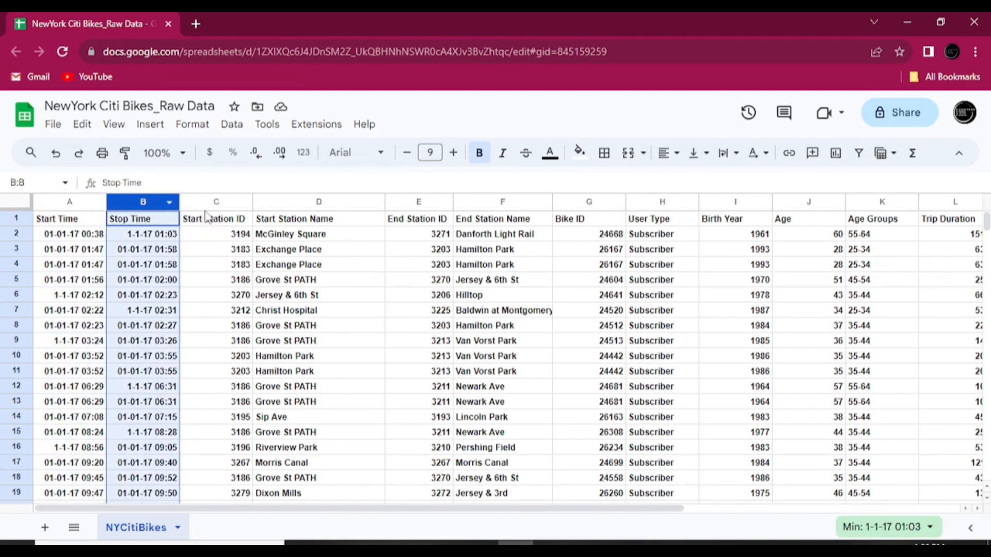
pyautogui.click(321, 198)
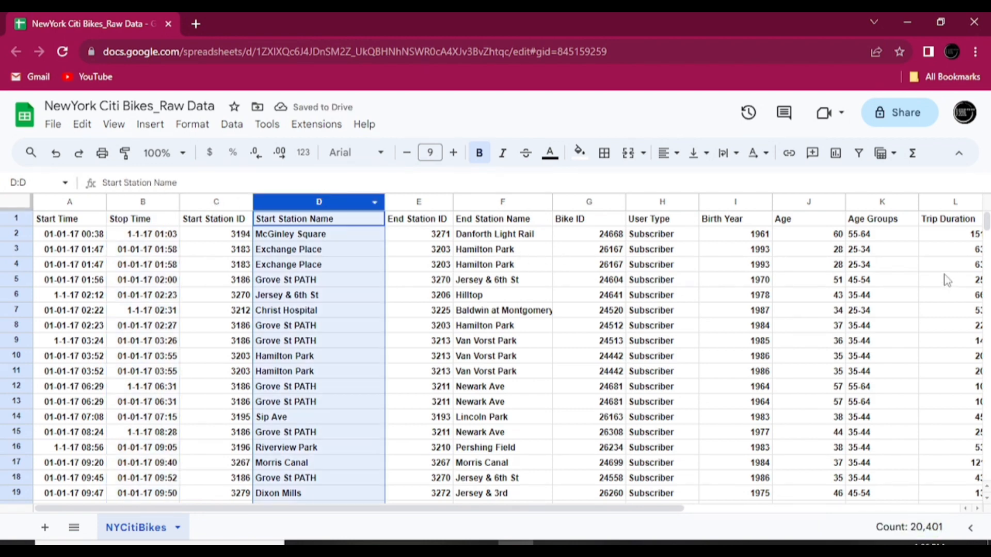
pyautogui.click(734, 201)
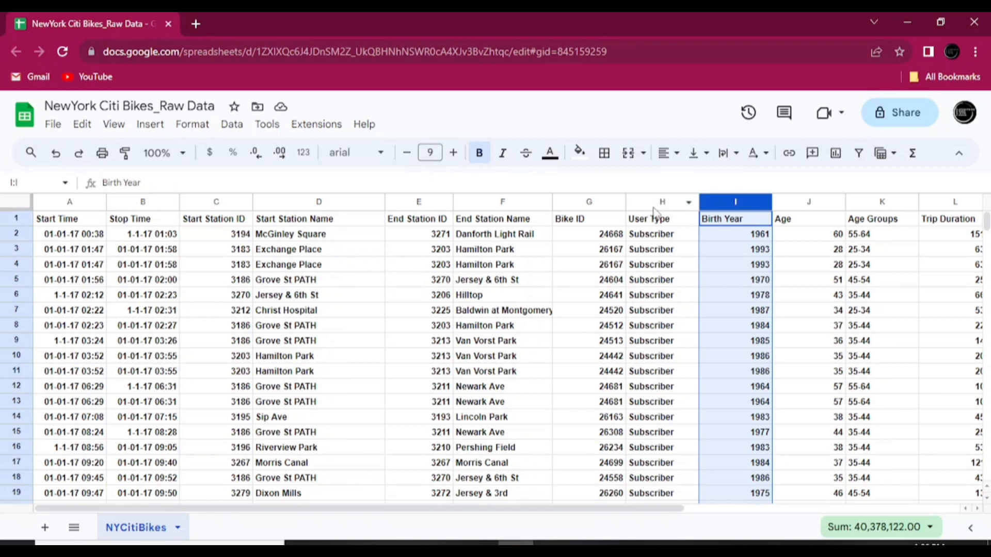
pyautogui.click(653, 203)
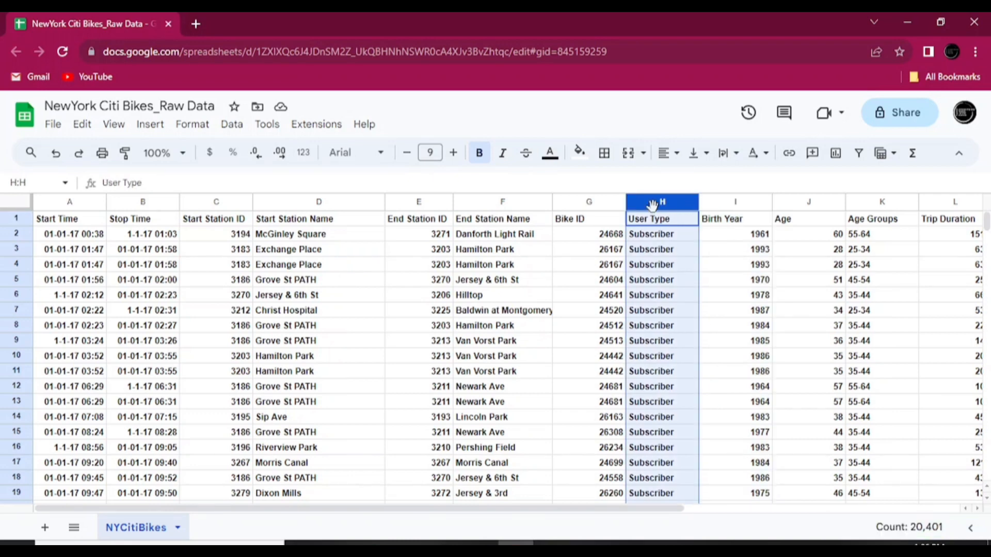
pyautogui.click(821, 221)
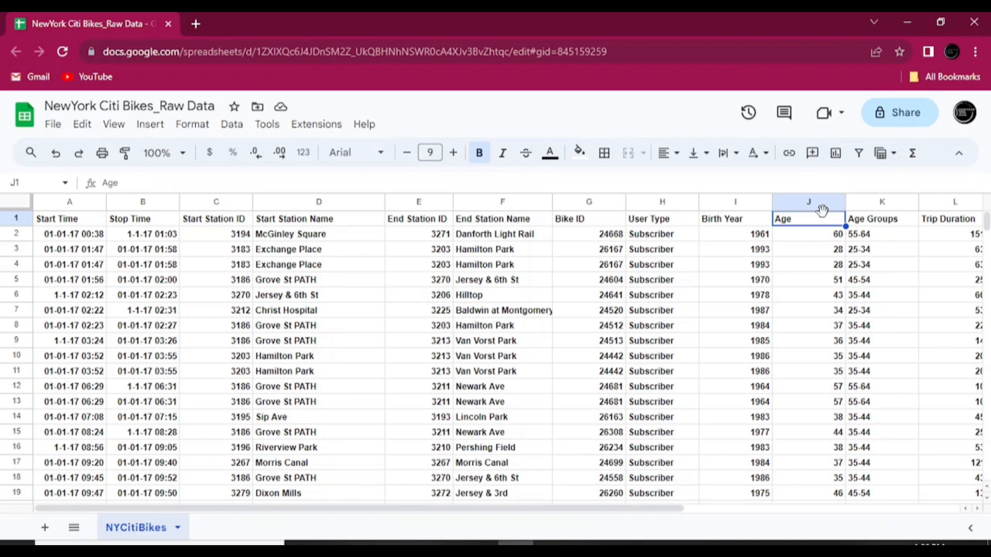
pyautogui.click(866, 202)
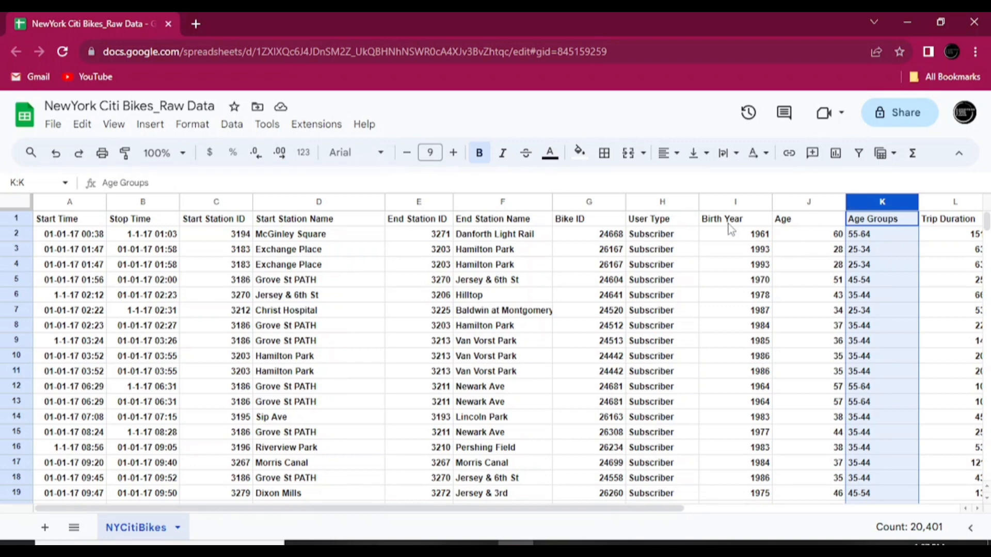
# Step: Sort the whole sheet Z to A by the Birth Year column
pyautogui.click(745, 202)
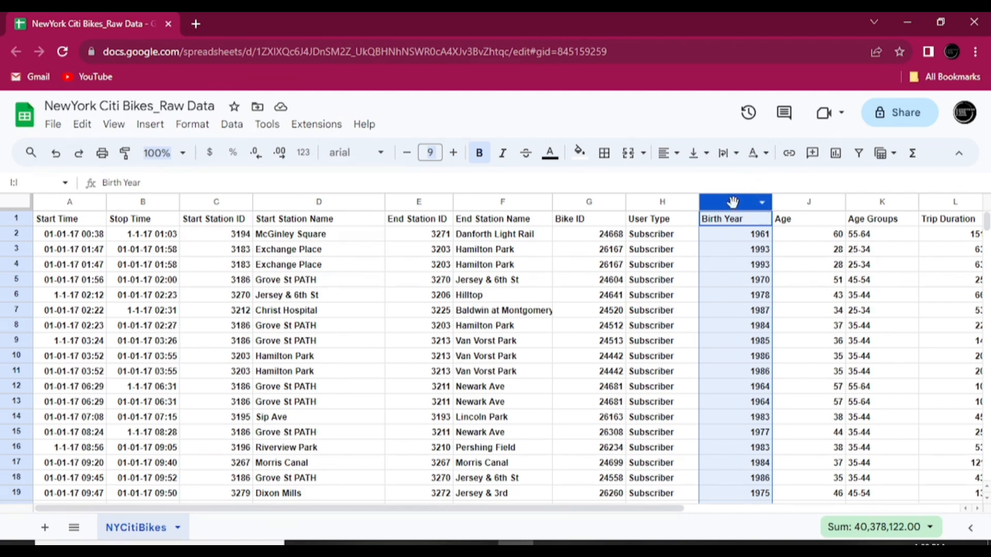
pyautogui.click(769, 207)
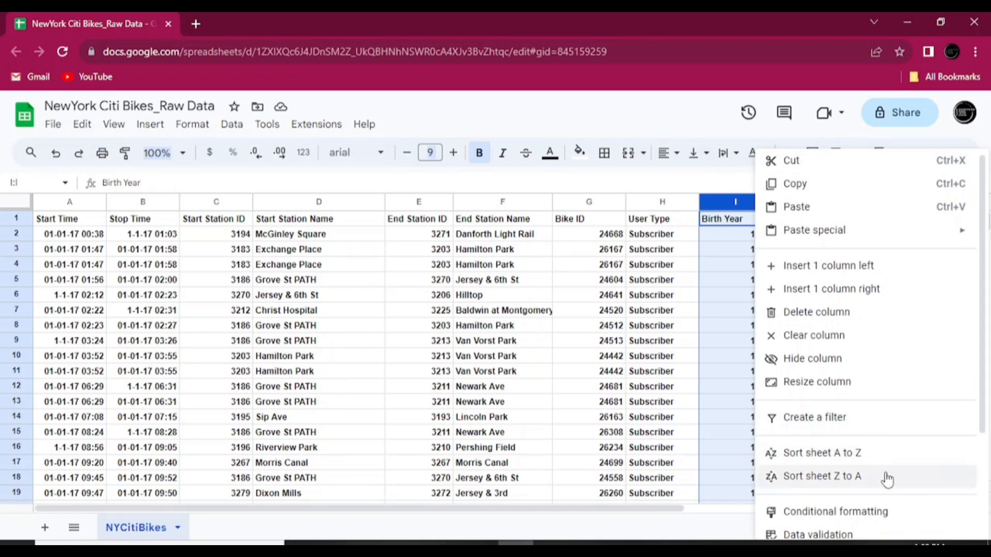
pyautogui.click(829, 480)
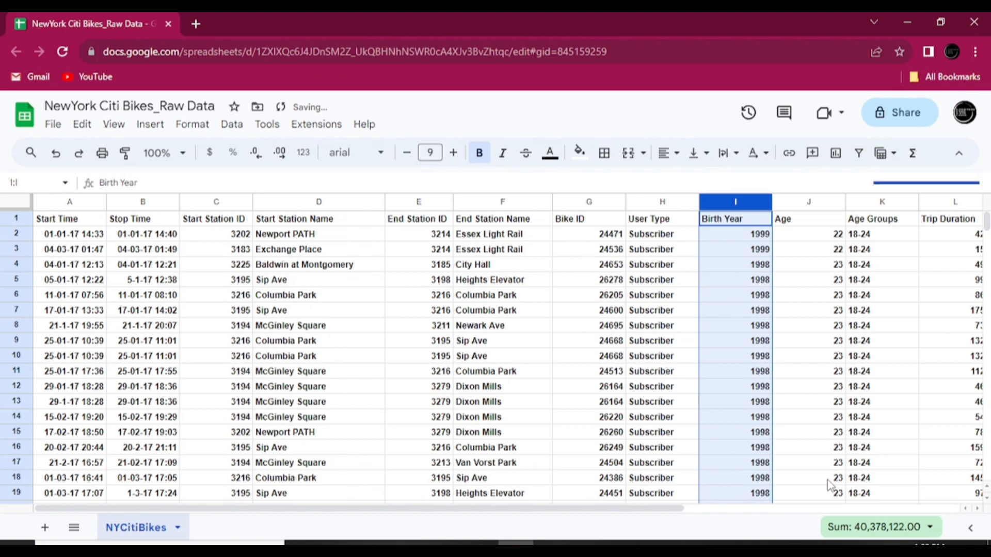
pyautogui.click(880, 295)
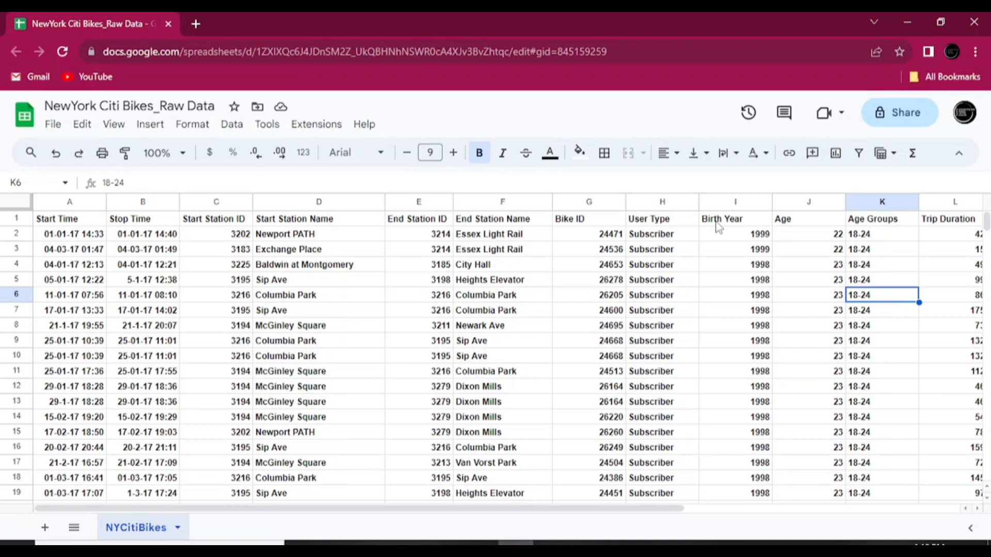
# Step: Sort the sheet A to Z by the Birth Year column and undo that sort
pyautogui.rightClick(758, 202)
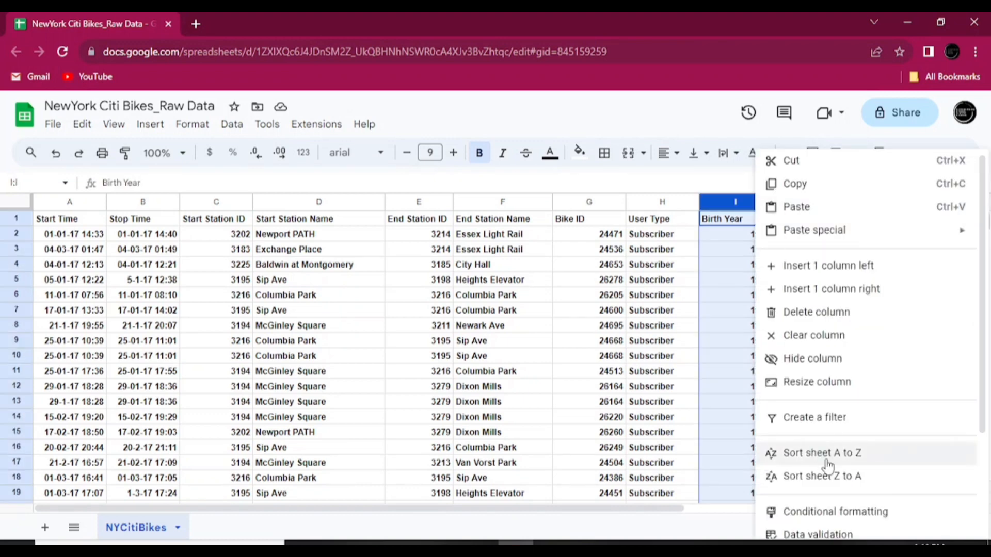
pyautogui.click(850, 456)
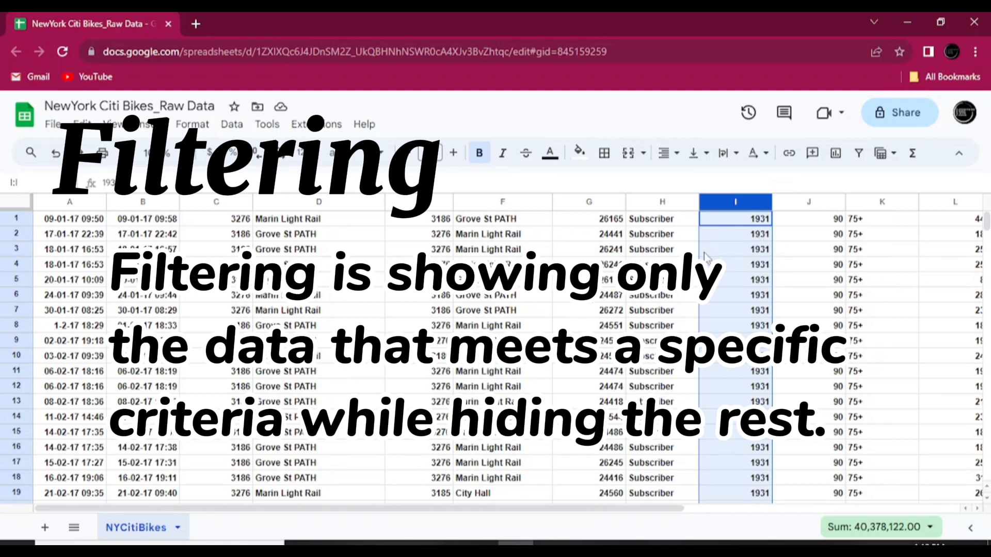
pyautogui.click(589, 265)
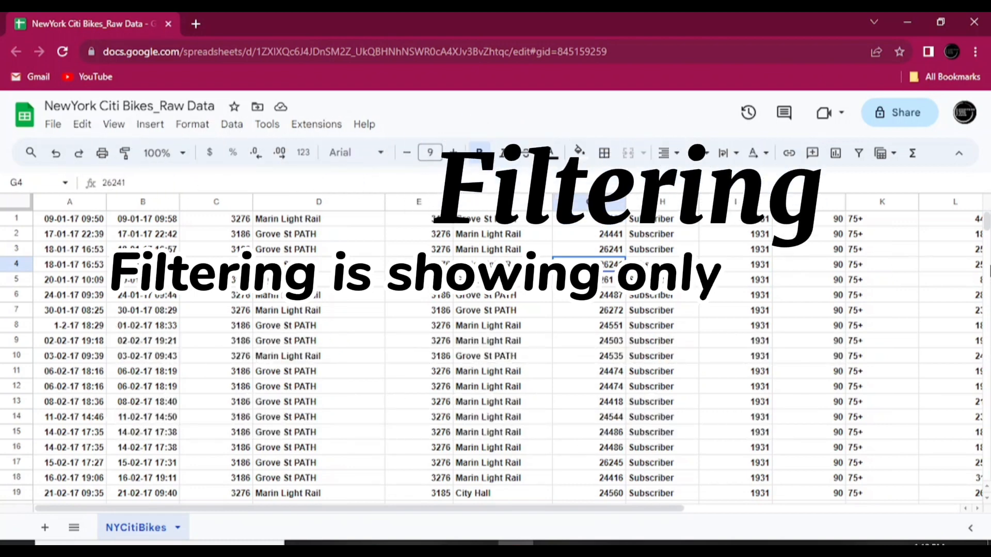
pyautogui.click(735, 202)
pyautogui.hotkey('ctrl', 'z')
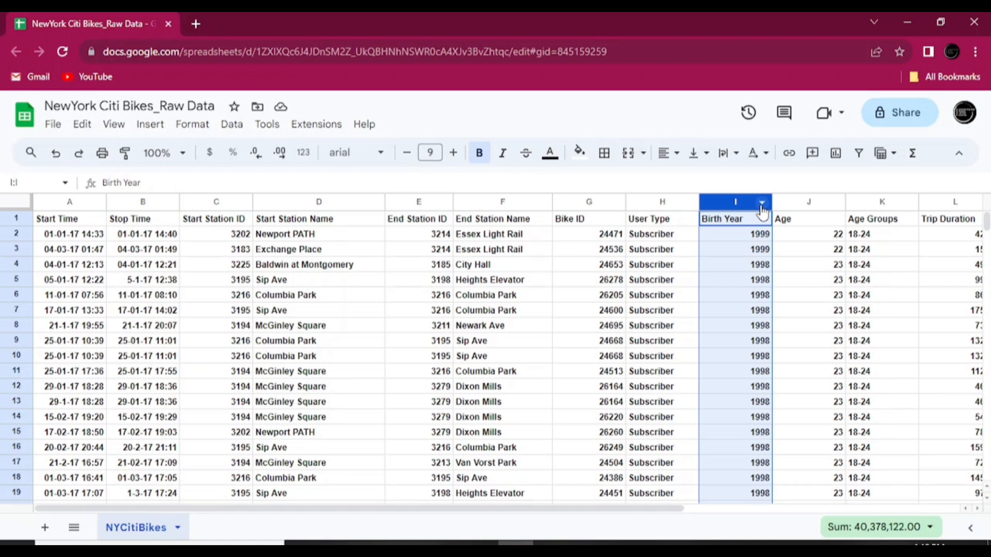
# Step: Create a filter on the Birth Year column and open its filter options
pyautogui.click(762, 203)
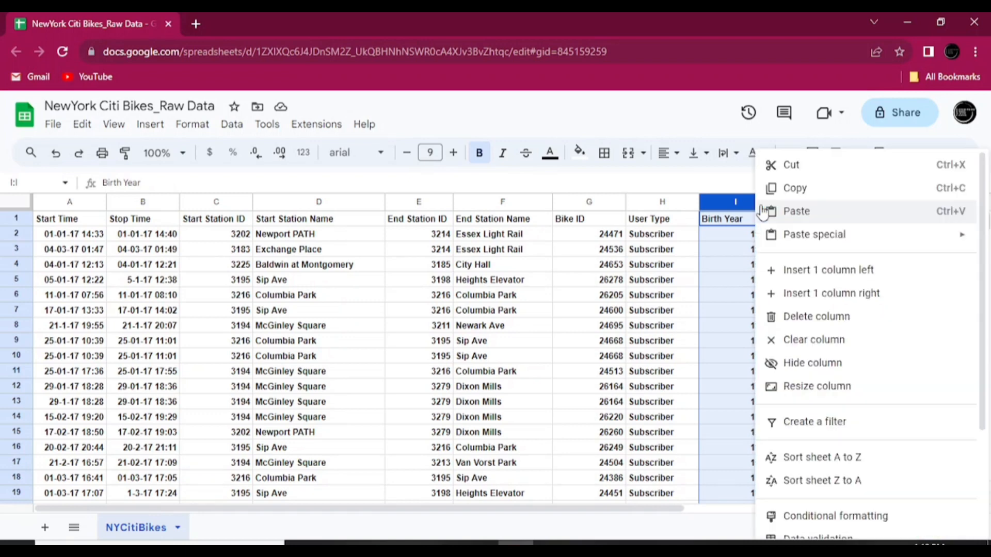
pyautogui.click(815, 422)
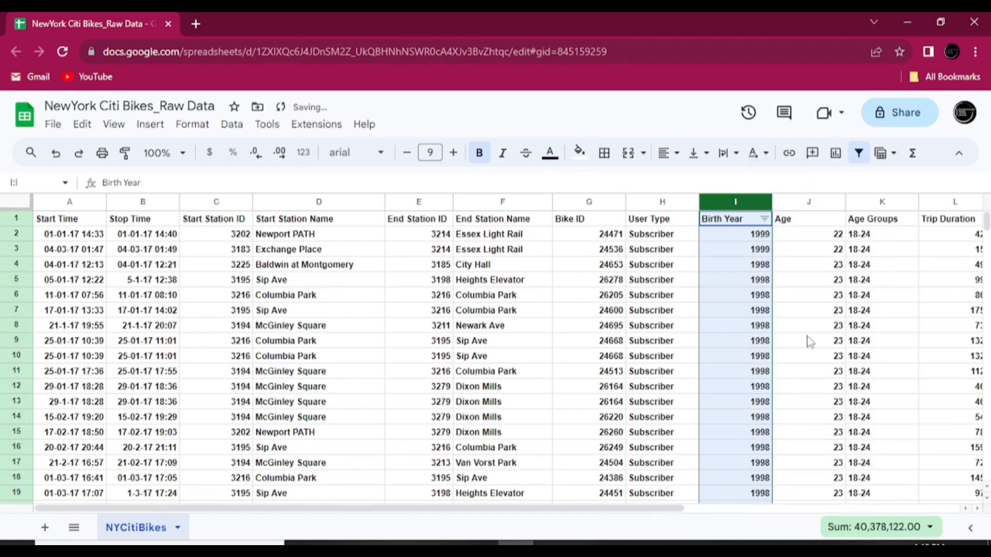
pyautogui.click(764, 220)
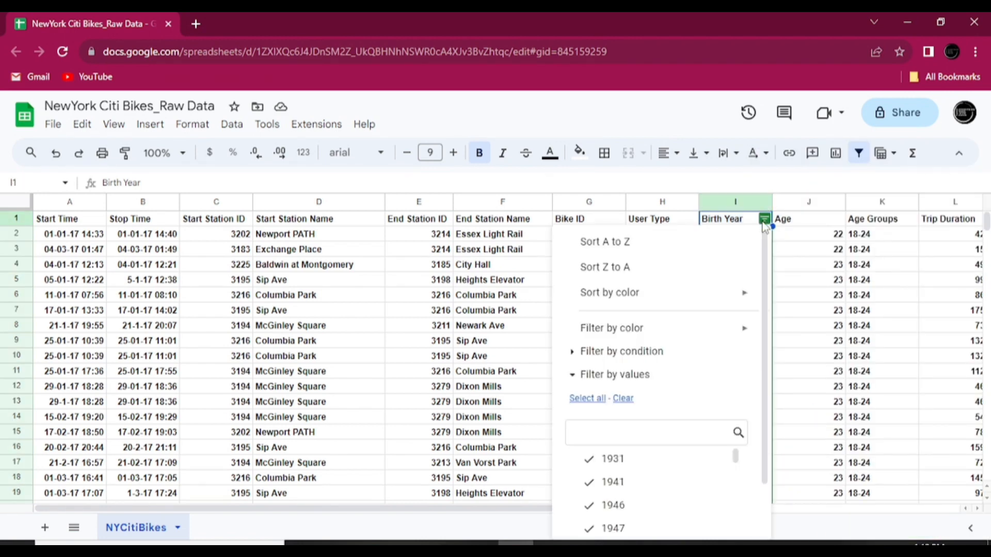
# Step: Examine the sort, colour, condition and value options offered by the Birth Year filter
pyautogui.scroll(-3, 766, 310)
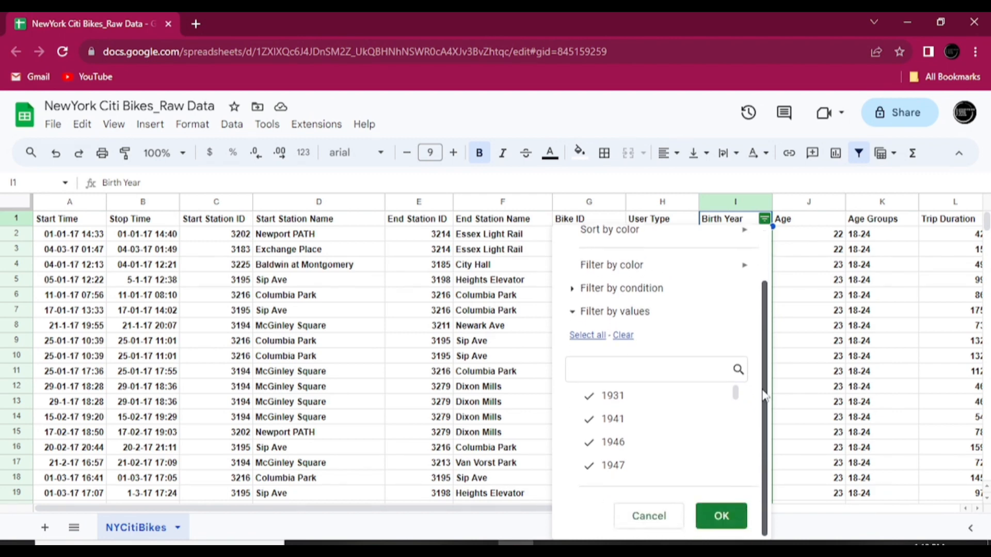
pyautogui.scroll(3, 762, 379)
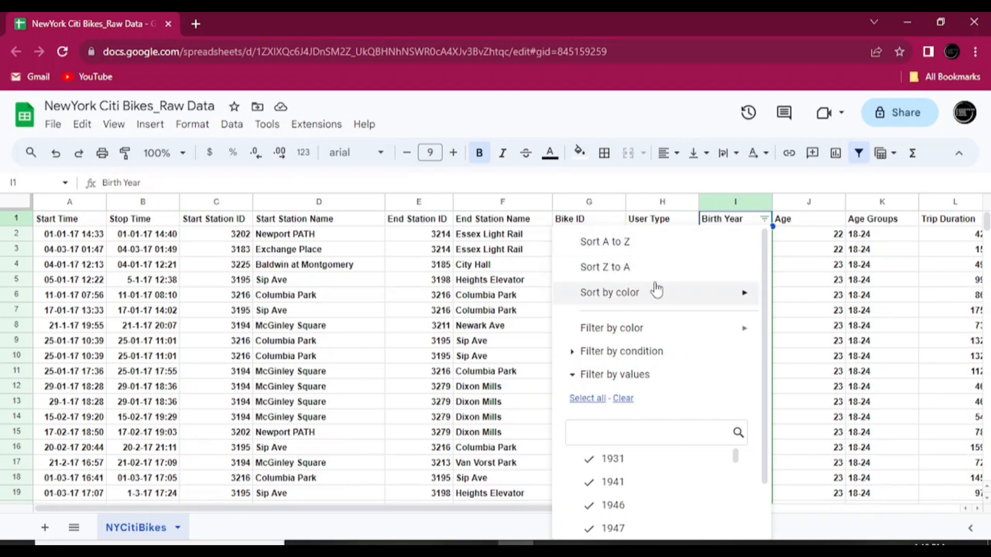
pyautogui.moveTo(656, 289)
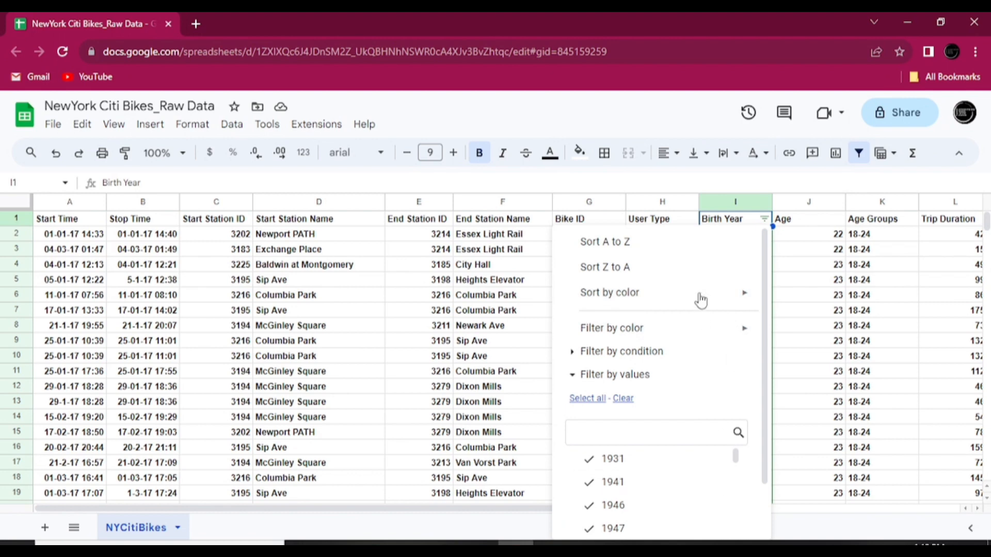
pyautogui.moveTo(710, 306)
pyautogui.moveTo(688, 339)
pyautogui.moveTo(767, 400); pyautogui.dragTo(770, 465)
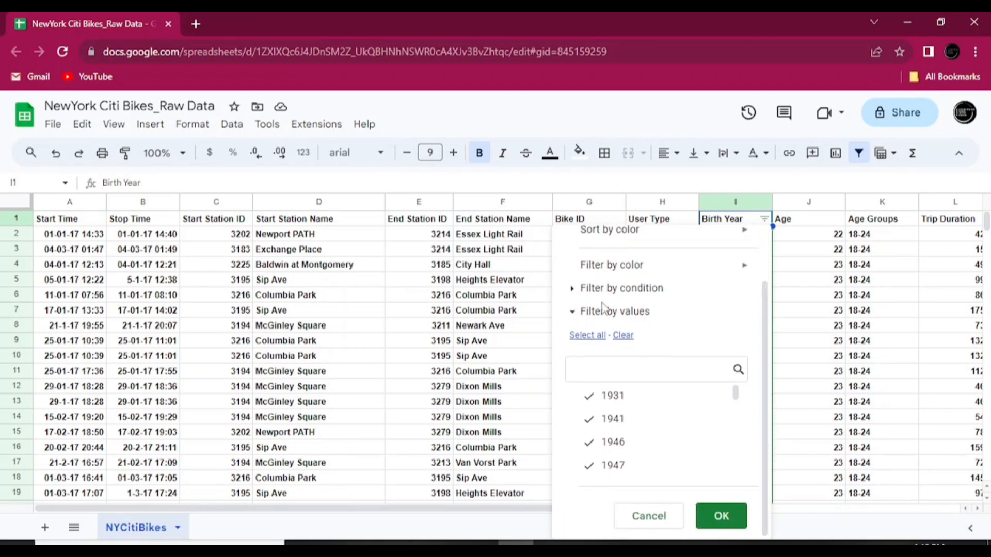
# Step: Search the Birth Year filter values for 1990 and clear the search text
pyautogui.click(656, 369)
pyautogui.write('1990')
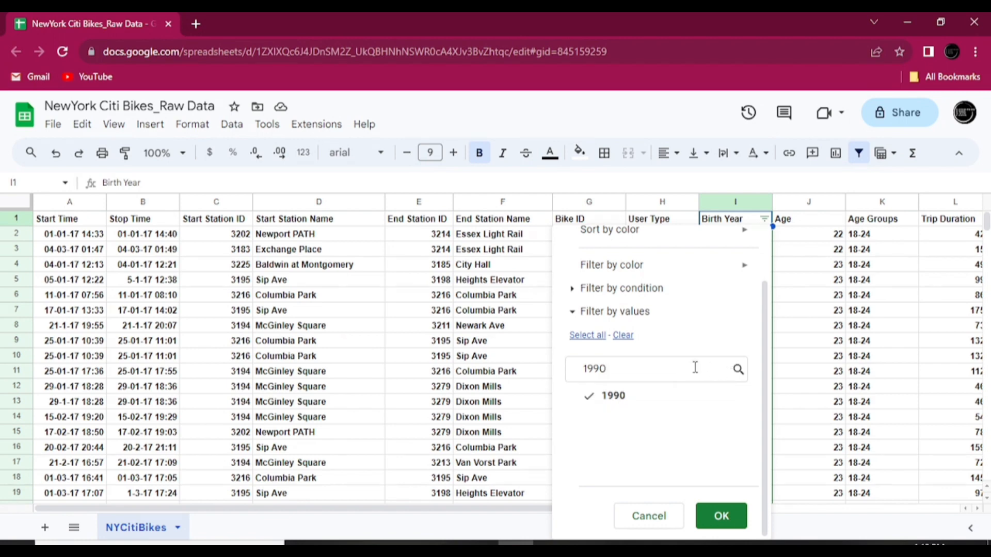
pyautogui.press('BackSpace')
pyautogui.press('BackSpace')
pyautogui.press('BackSpace')
pyautogui.press('BackSpace')
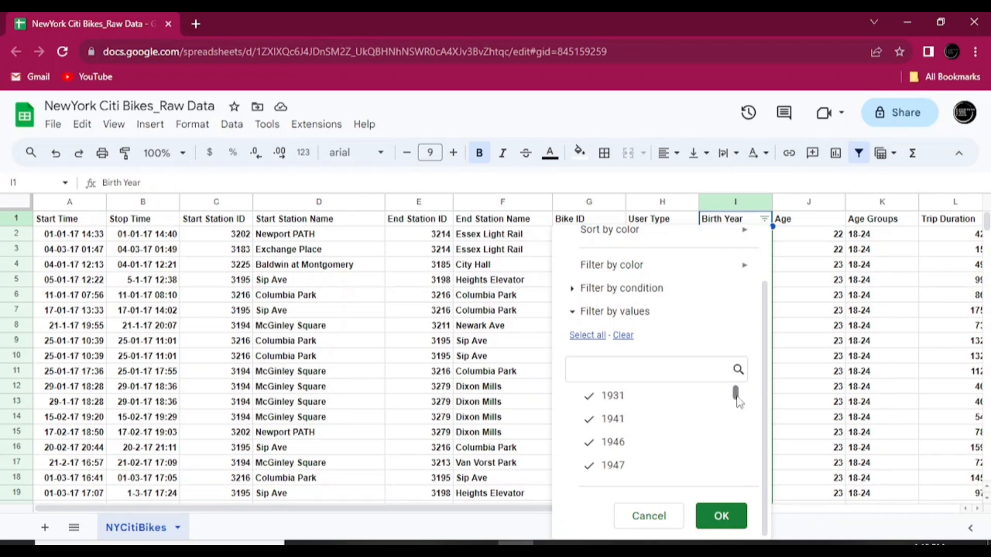
# Step: Deselect individual years such as 1931, 1946 and 1985 in the Birth Year filter values
pyautogui.moveTo(737, 402)
pyautogui.mouseDown()
pyautogui.moveTo(736, 513)
pyautogui.moveTo(735, 400)
pyautogui.mouseUp()
pyautogui.click(589, 396)
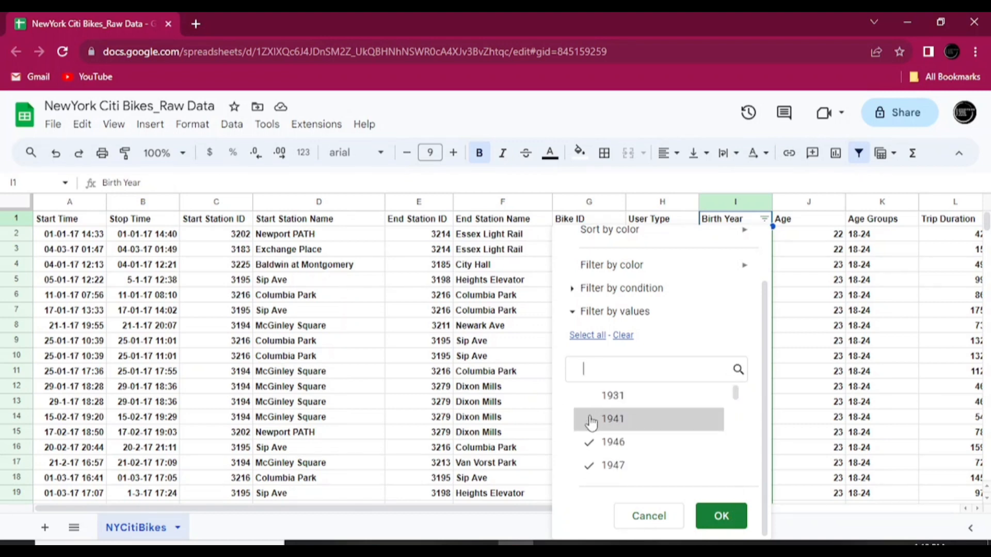
pyautogui.click(590, 443)
pyautogui.moveTo(735, 392); pyautogui.dragTo(738, 454)
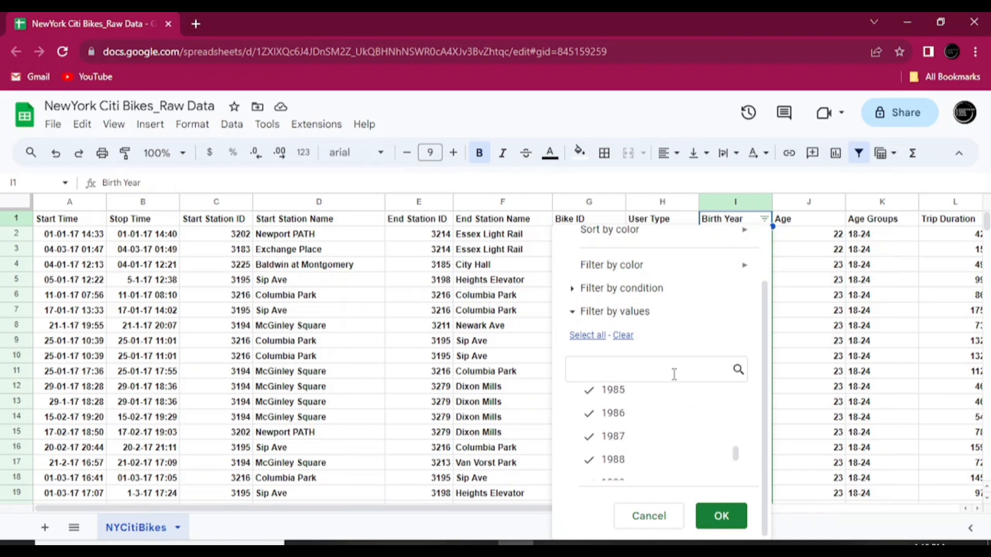
pyautogui.click(589, 391)
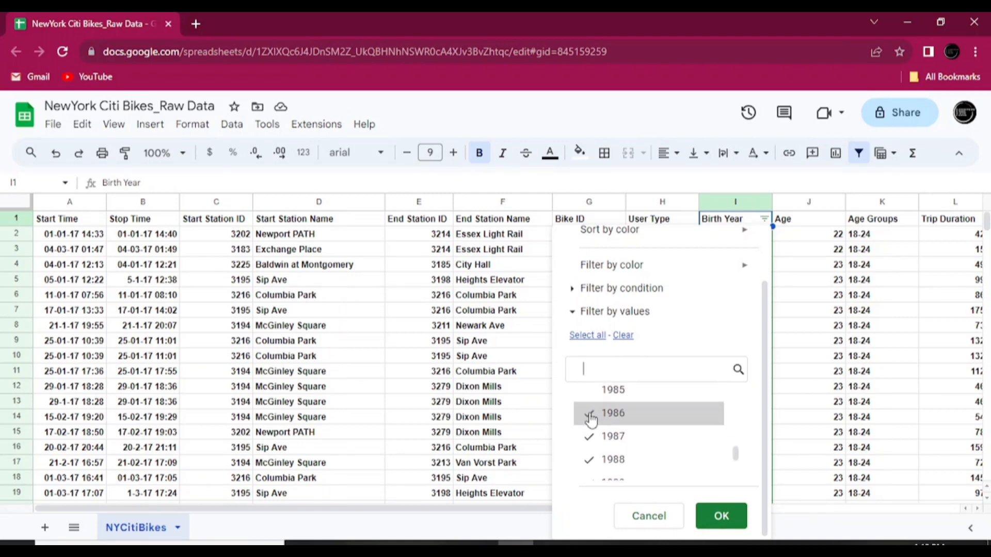
# Step: Clear all selected values in the Birth Year filter, select only 1990 and apply the filter
pyautogui.click(623, 336)
pyautogui.moveTo(737, 467); pyautogui.dragTo(736, 390)
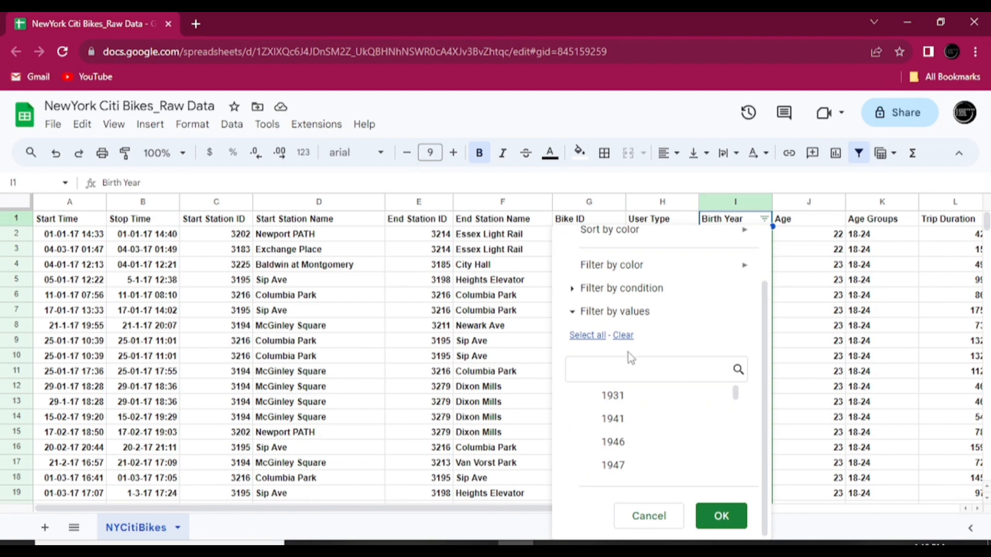
pyautogui.click(630, 367)
pyautogui.write('1990')
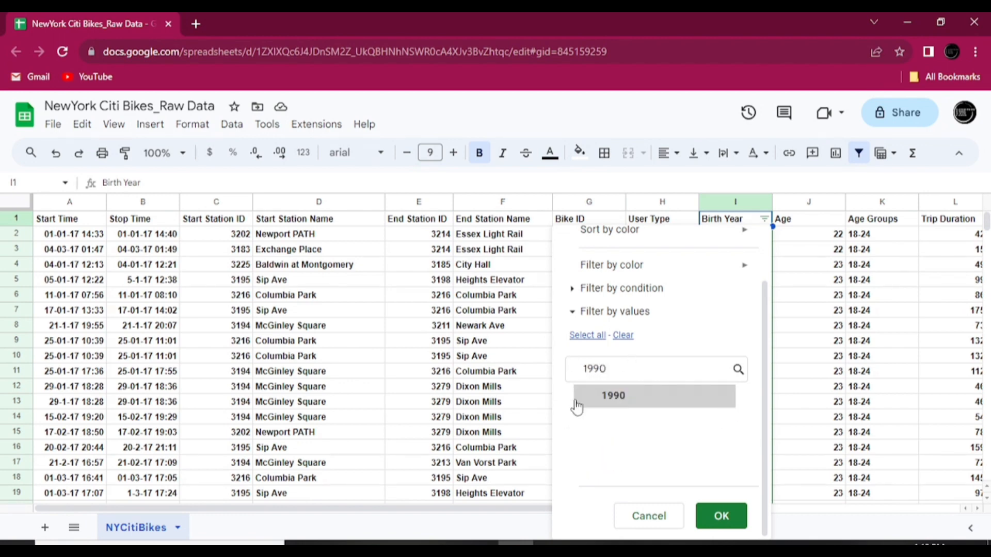
pyautogui.click(587, 400)
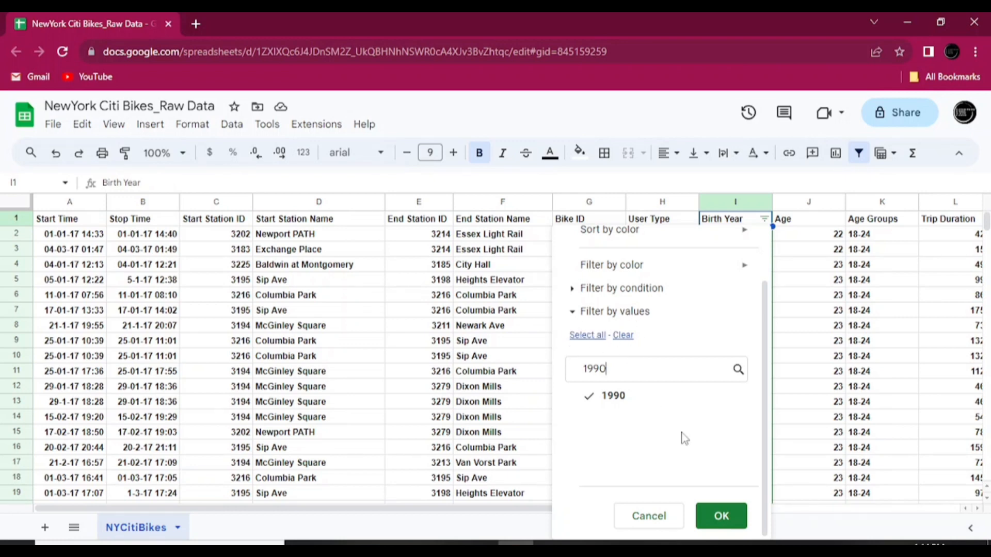
pyautogui.click(731, 519)
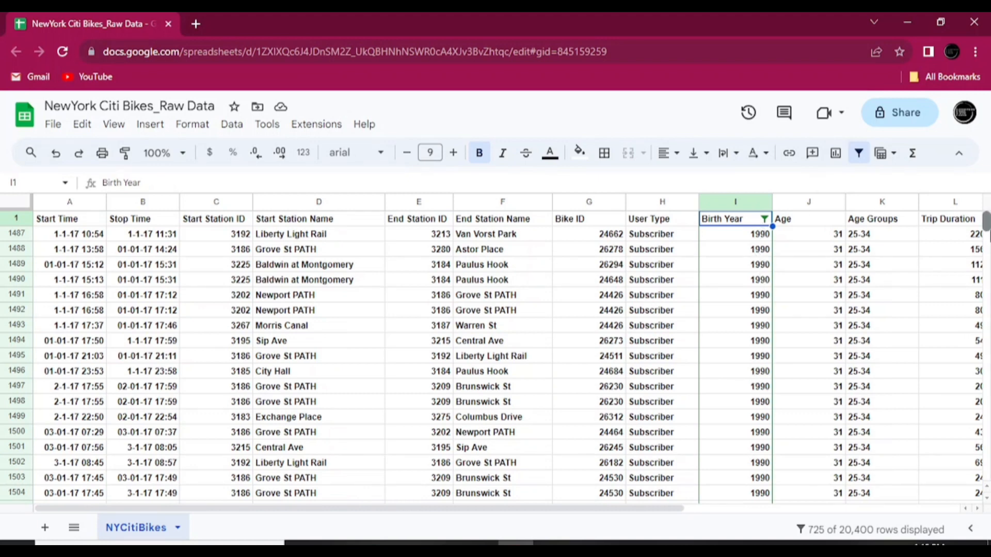
# Step: Review the filtered rows from first to last, checking the Birth Year values
pyautogui.scroll(-5, 988, 289)
pyautogui.moveTo(986, 252); pyautogui.dragTo(989, 520)
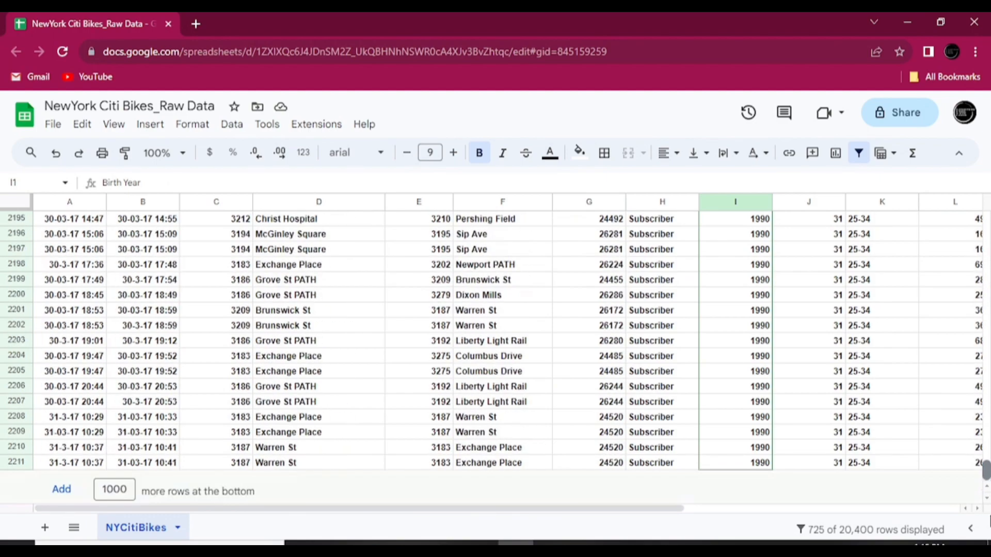
pyautogui.moveTo(986, 470); pyautogui.dragTo(986, 221)
pyautogui.click(764, 250)
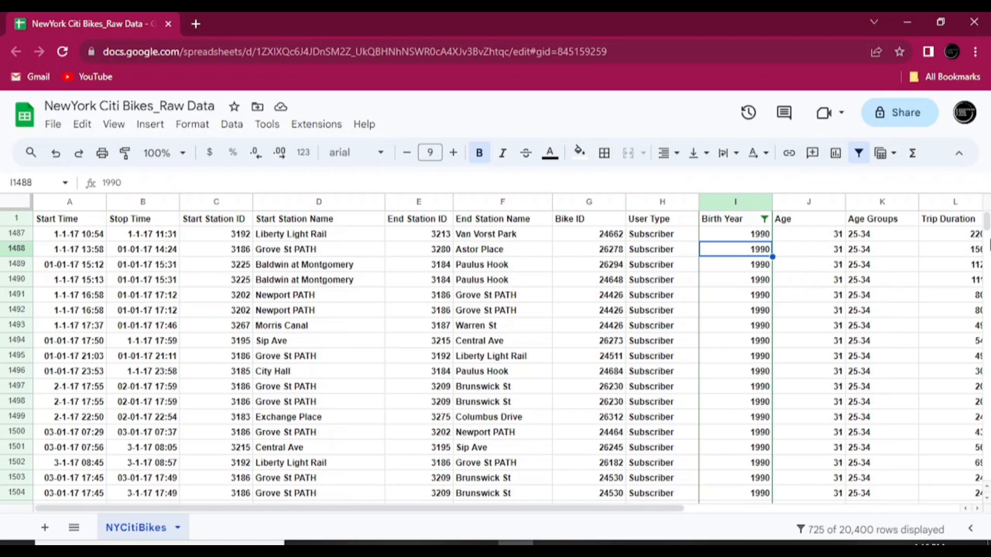
pyautogui.moveTo(987, 222); pyautogui.dragTo(986, 472)
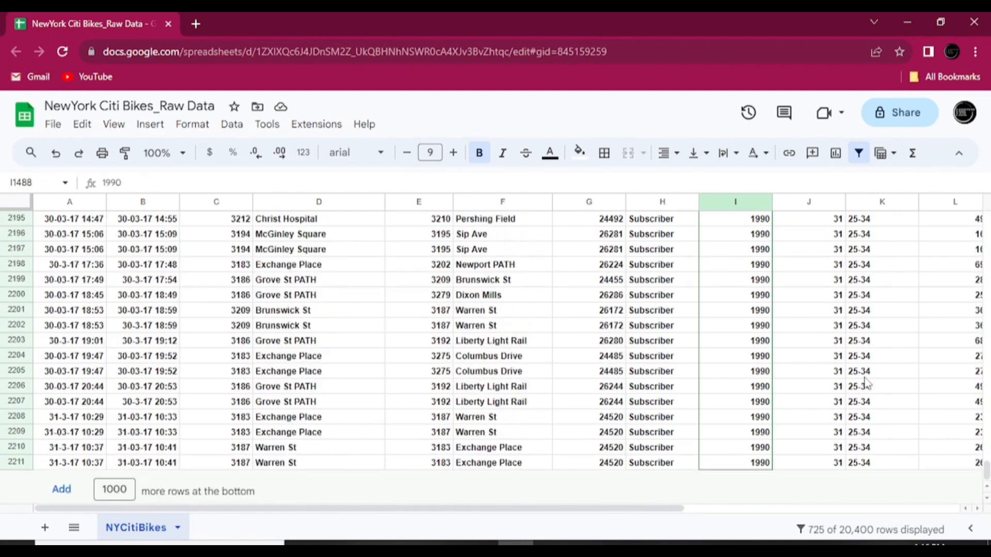
pyautogui.moveTo(986, 470); pyautogui.dragTo(988, 190)
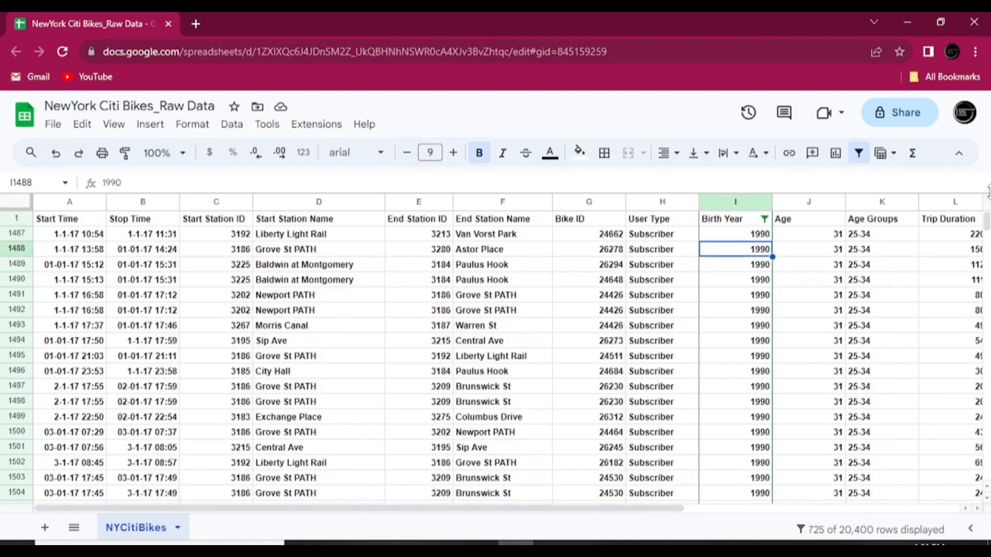